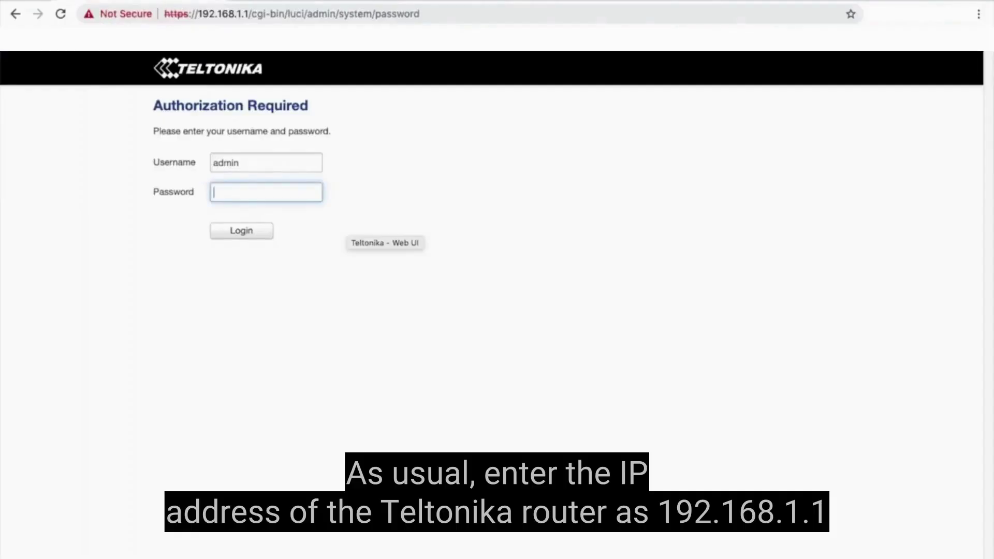
Log in to the router at 192.168.1.1 with the admin password and proceed past the privacy warning
{"action": "double_click", "coordinate": [224, 14]}
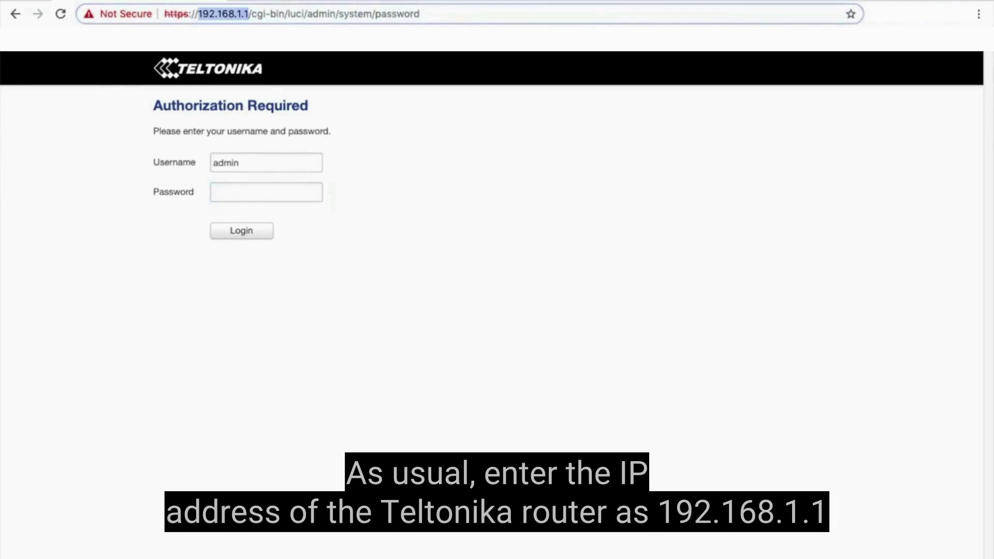
{"action": "left_click", "coordinate": [266, 192]}
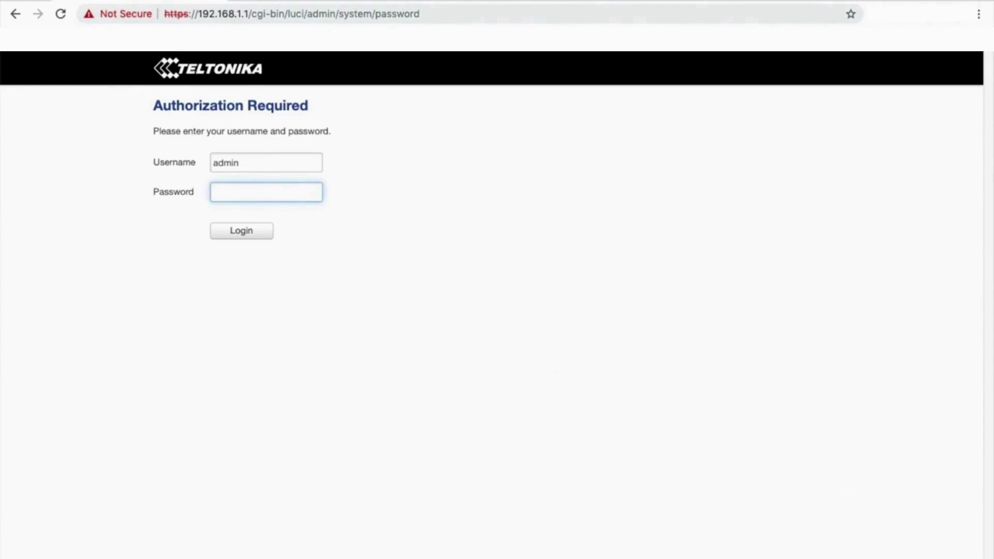
{"action": "type", "text": "admin01"}
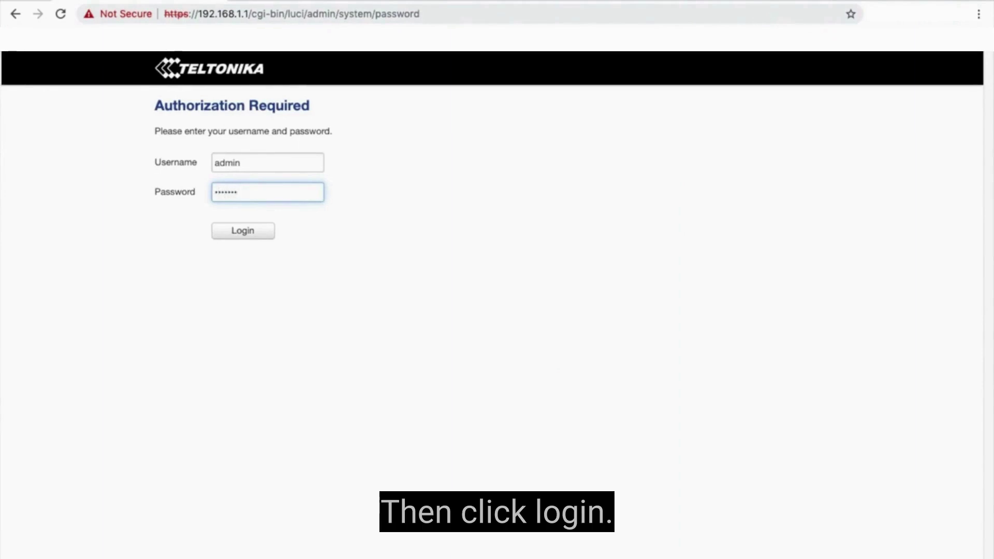
{"action": "left_click", "coordinate": [241, 230]}
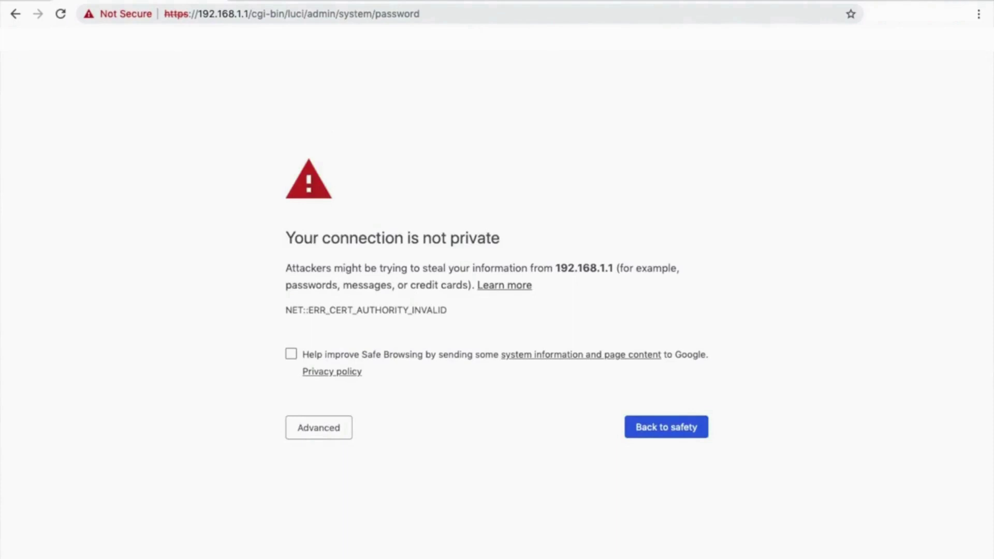
{"action": "left_click", "coordinate": [319, 428]}
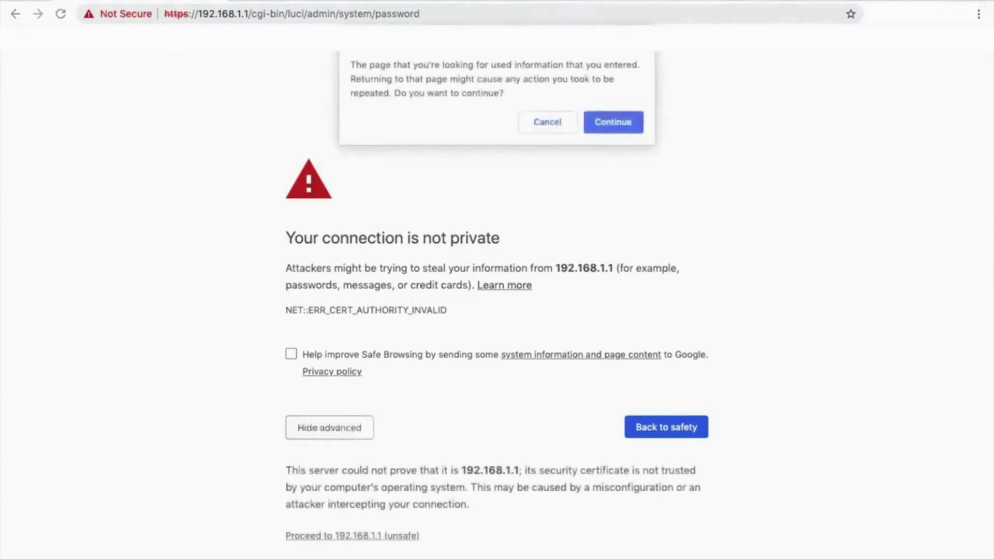
{"action": "key", "text": "Return"}
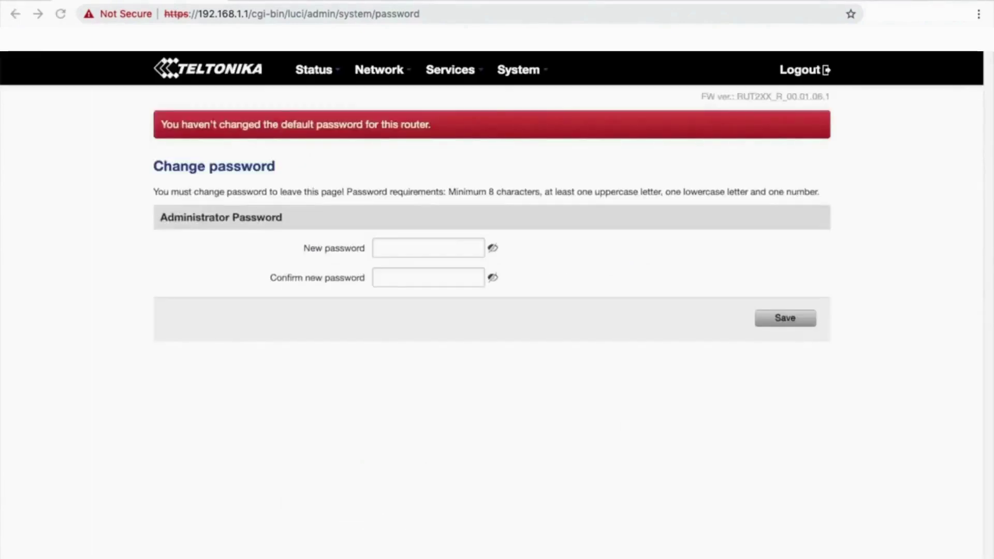
Replace the default administrator password with a new one, confirmed and saved
{"action": "left_click", "coordinate": [428, 248]}
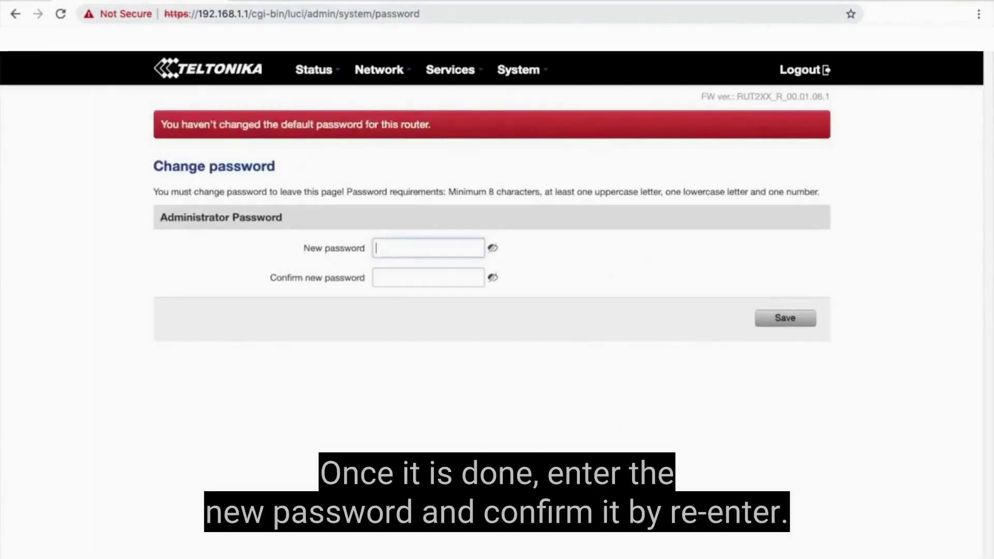
{"action": "type", "text": "•••••••••"}
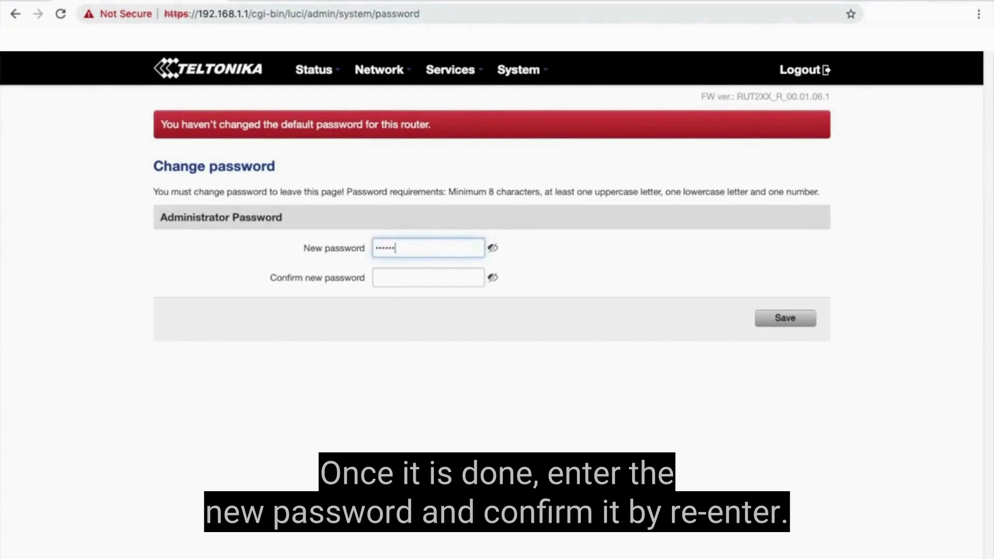
{"action": "left_click", "coordinate": [428, 278]}
{"action": "type", "text": "••••••••"}
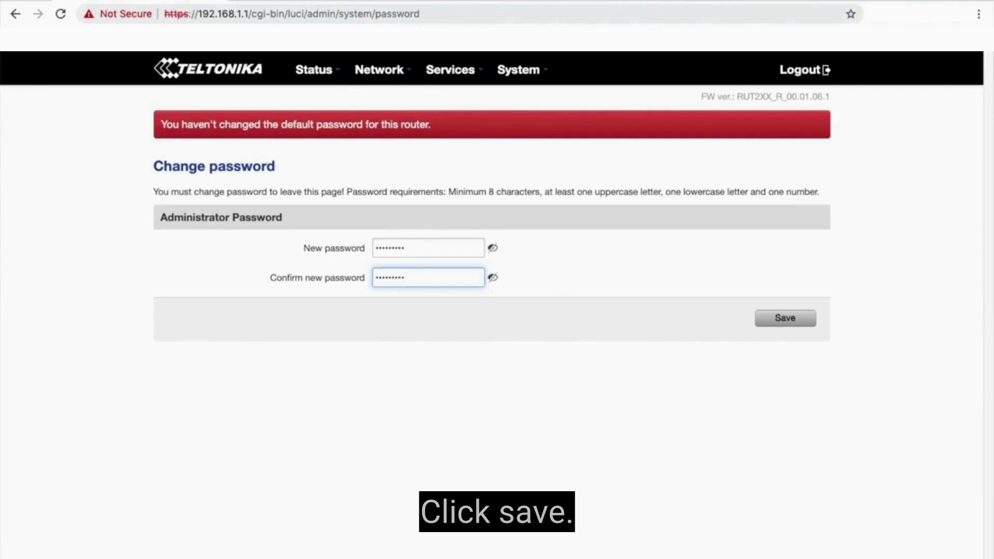
{"action": "type", "text": "•"}
{"action": "key", "text": "Return"}
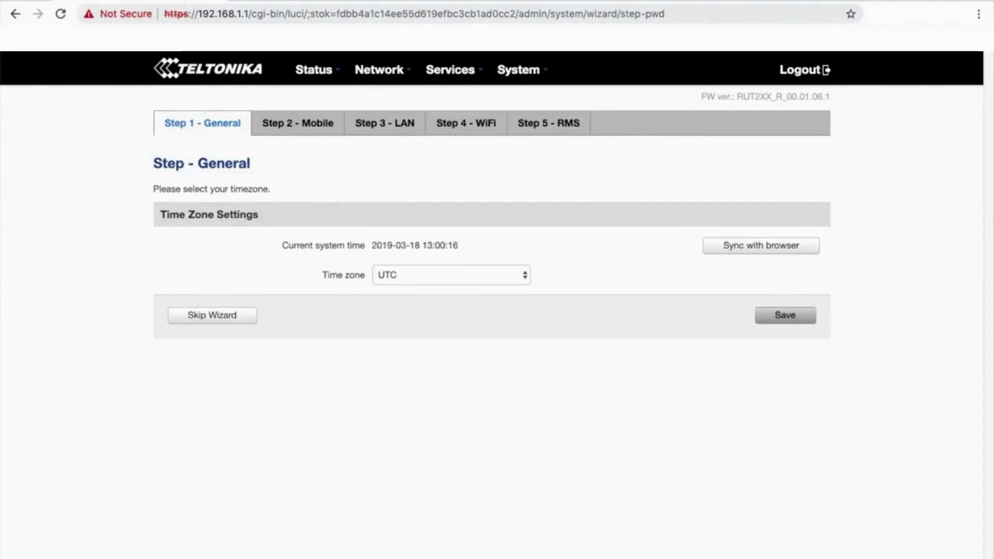
Go to the Firmware page under the System menu
{"action": "mouse_move", "coordinate": [518, 69]}
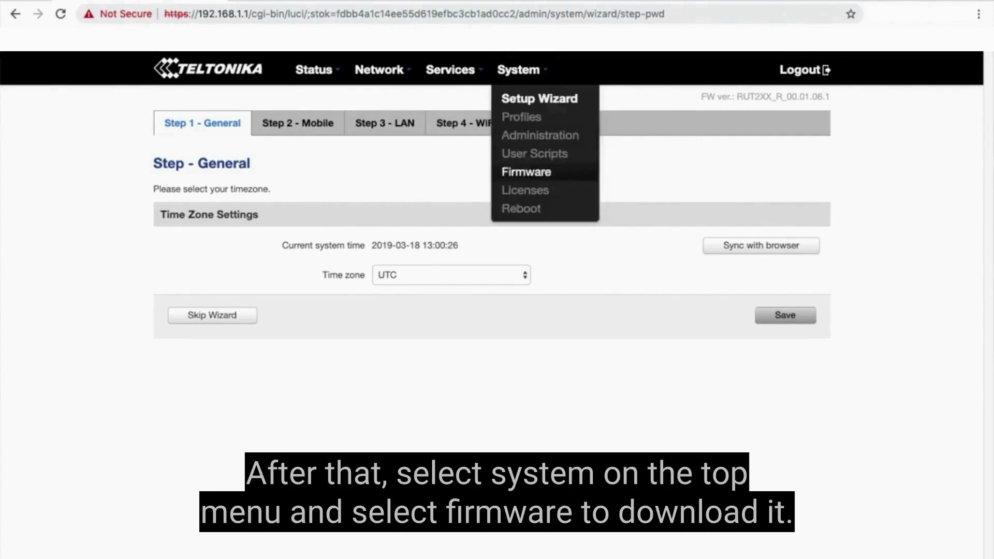
{"action": "left_click", "coordinate": [526, 171]}
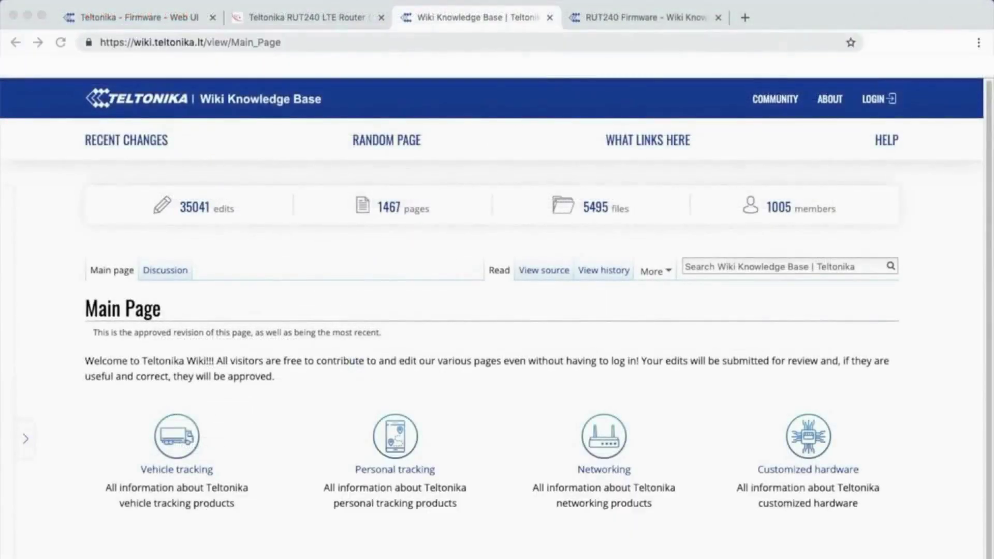
Search the Teltonika Wiki for 'RUT2xx Firmware'
{"action": "left_click", "coordinate": [190, 41]}
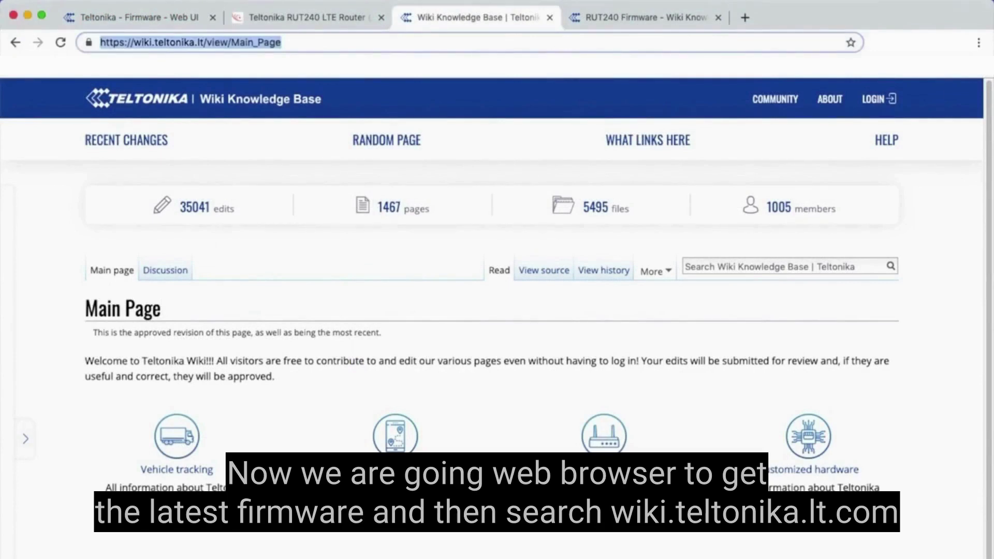
{"action": "key", "text": "Escape"}
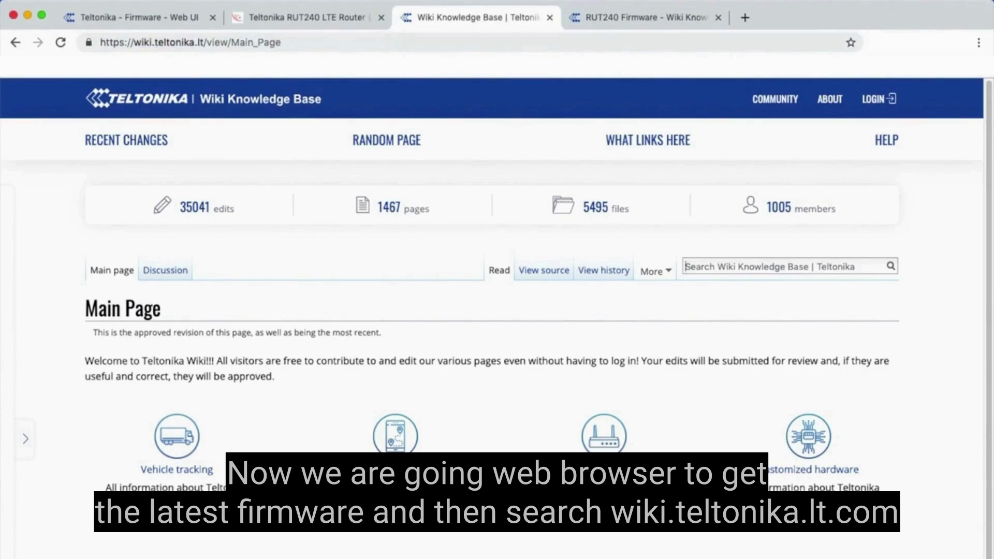
{"action": "type", "text": "RUT2xx Firmware"}
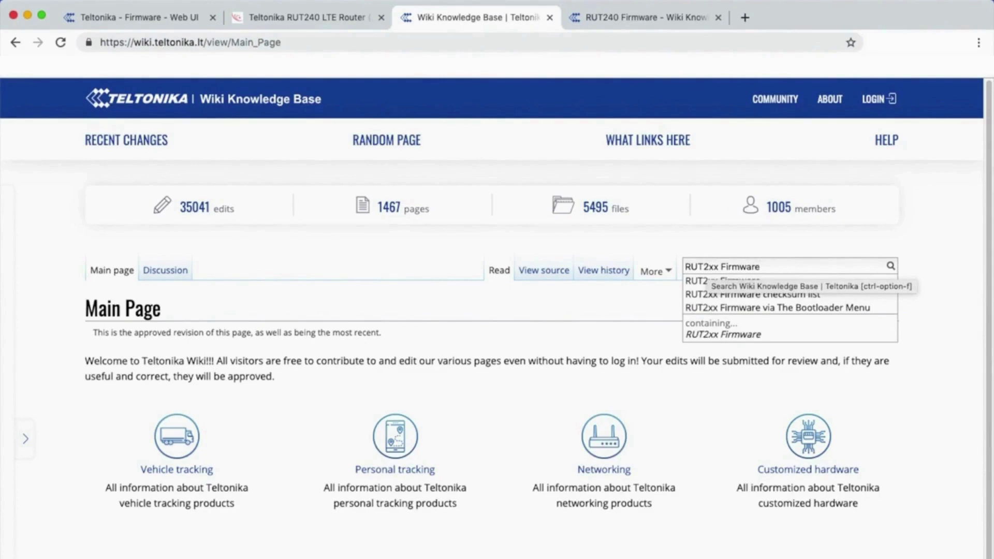
{"action": "key", "text": "Return"}
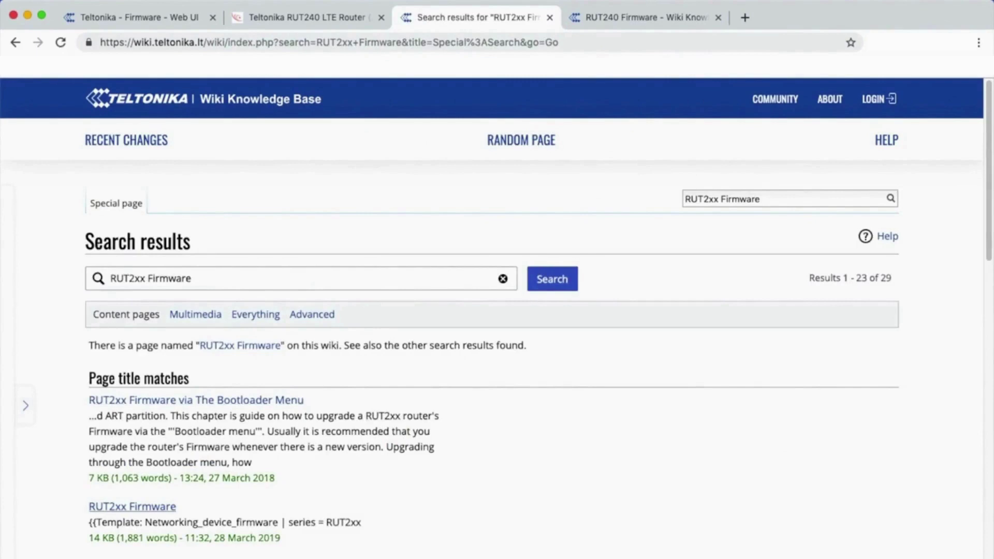
Consult the RUT2xx Firmware wiki article, then return to the router's Firmware page
{"action": "left_click", "coordinate": [132, 506]}
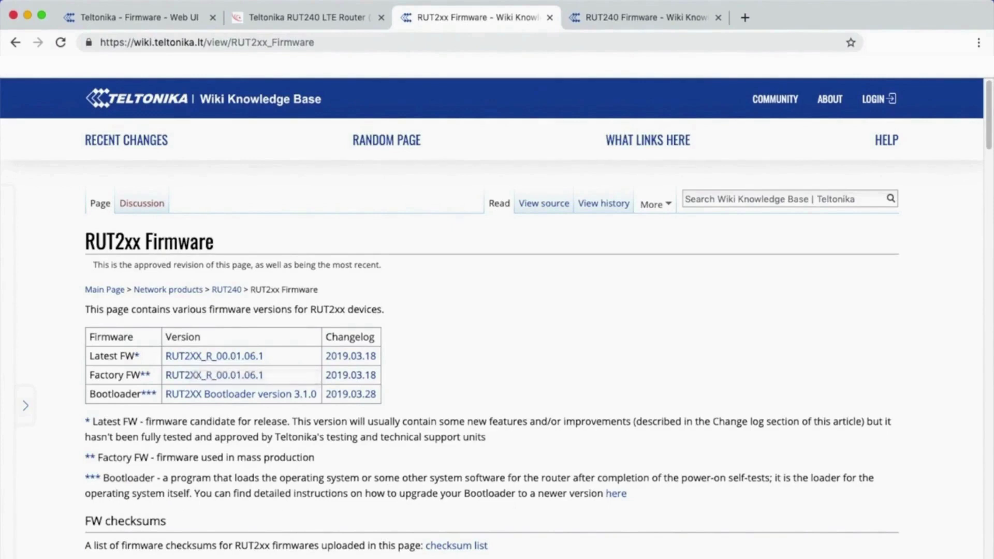
{"action": "key", "text": "super+1"}
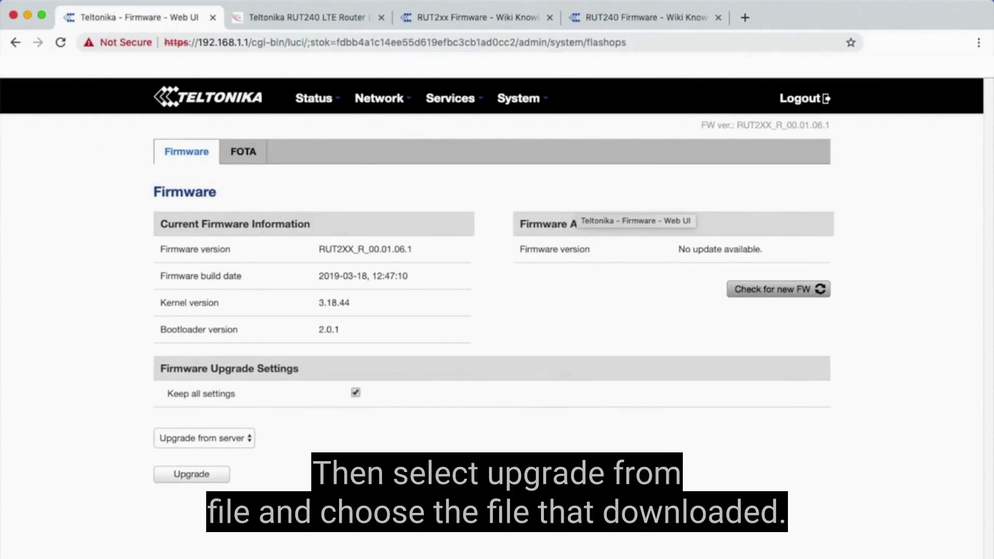
Upgrade the firmware from local file RUT2XX_R_00.01.06.1_WEBUI.bin, keeping all settings
{"action": "left_click", "coordinate": [205, 437]}
{"action": "left_click", "coordinate": [197, 450]}
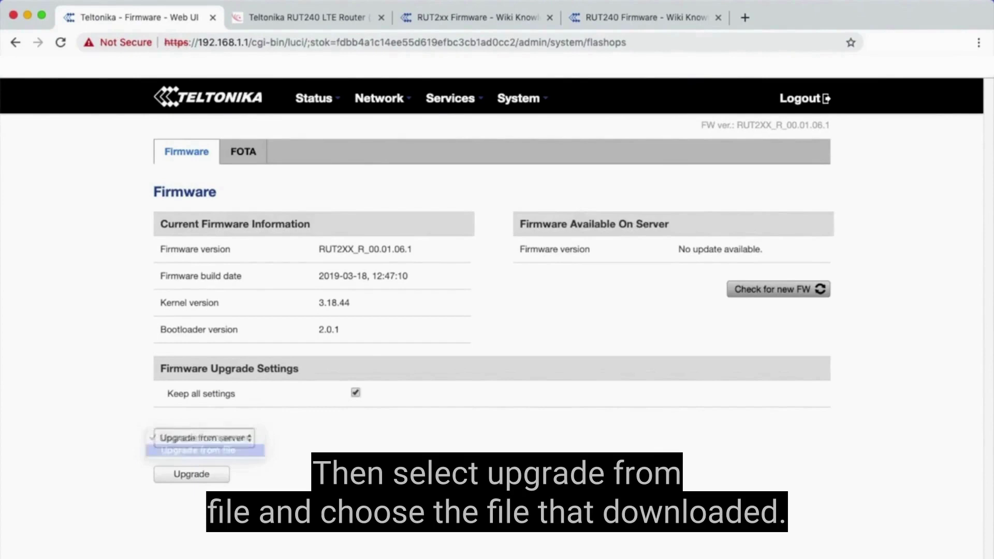
{"action": "left_click", "coordinate": [402, 435]}
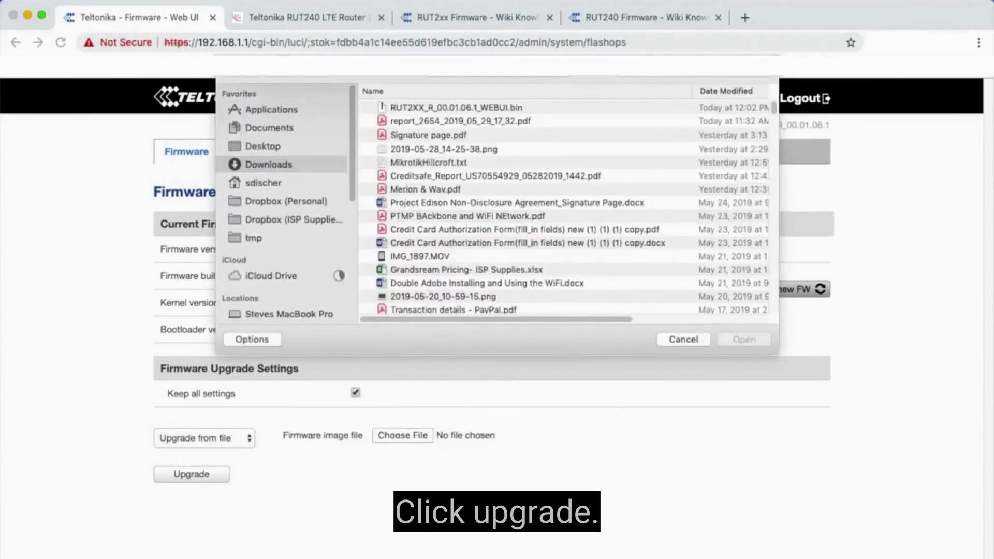
{"action": "double_click", "coordinate": [456, 107]}
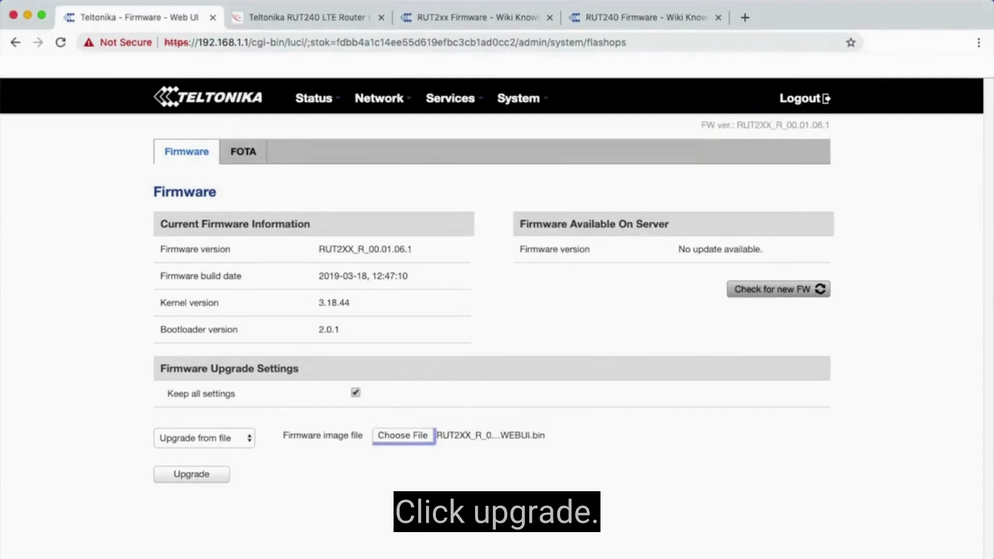
{"action": "left_click", "coordinate": [191, 473]}
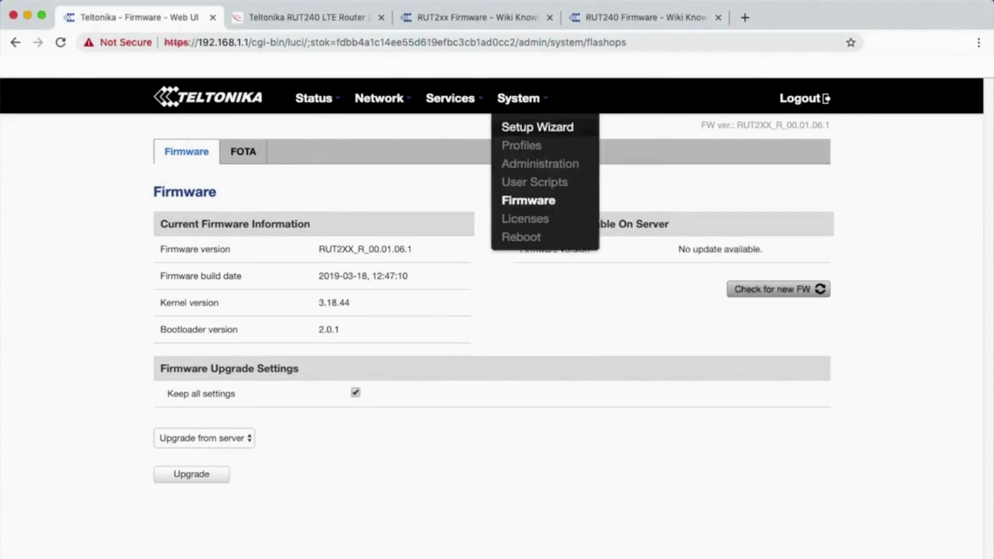
In the Setup Wizard, set the time zone to the device's local zone
{"action": "left_click", "coordinate": [538, 127]}
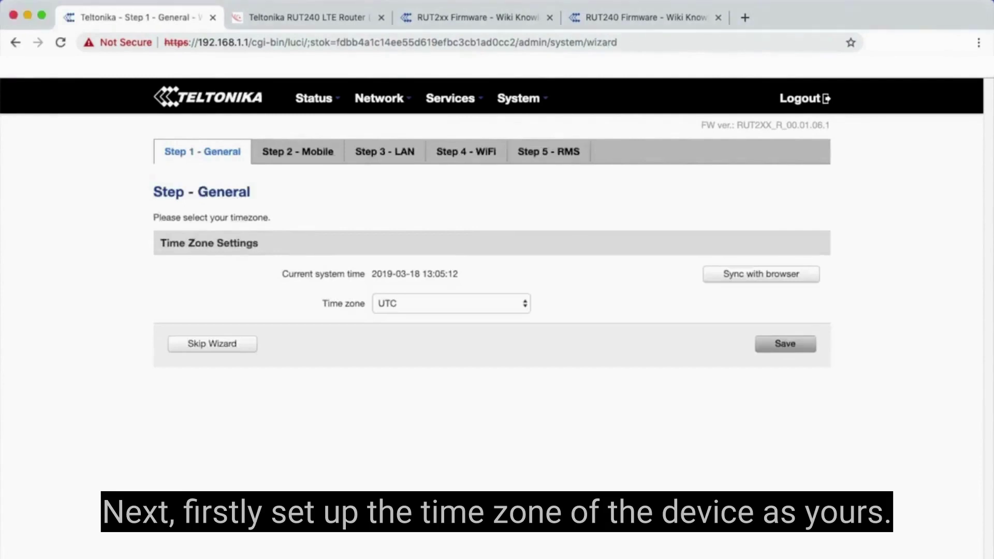
{"action": "left_click", "coordinate": [452, 303]}
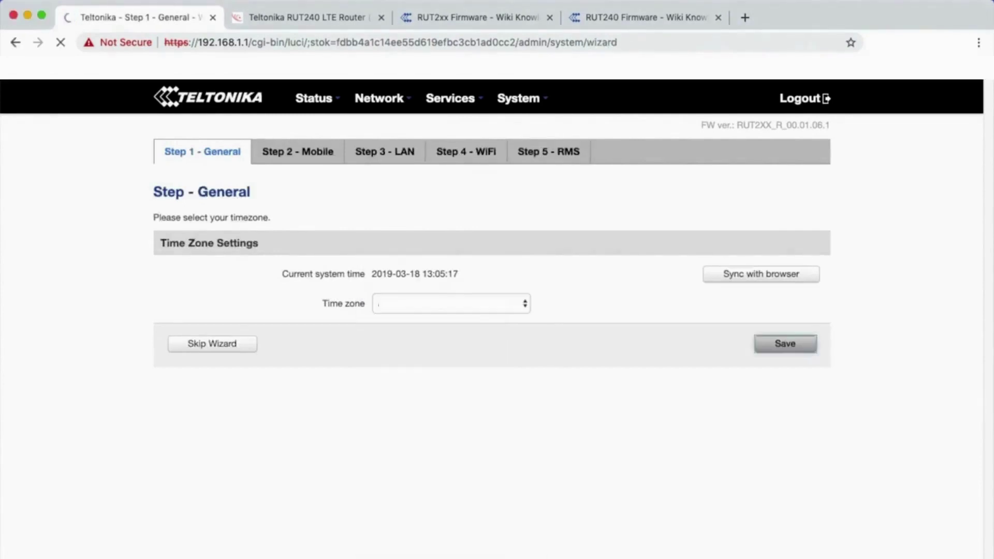
{"action": "left_click", "coordinate": [785, 343]}
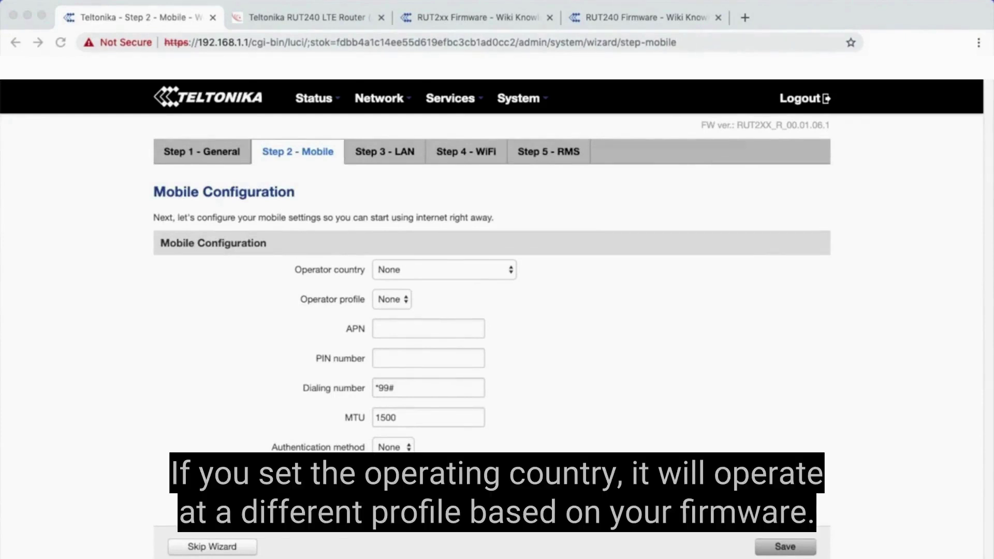
Keep operator country as None, set the APN to vzwinternet, and save the mobile step
{"action": "left_click", "coordinate": [428, 328]}
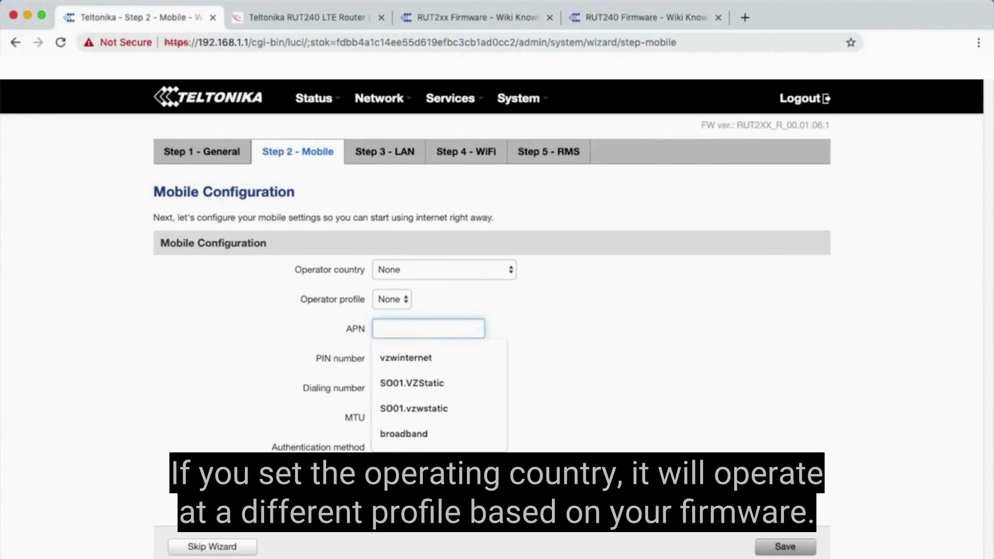
{"action": "left_click", "coordinate": [444, 269]}
{"action": "left_click", "coordinate": [444, 269]}
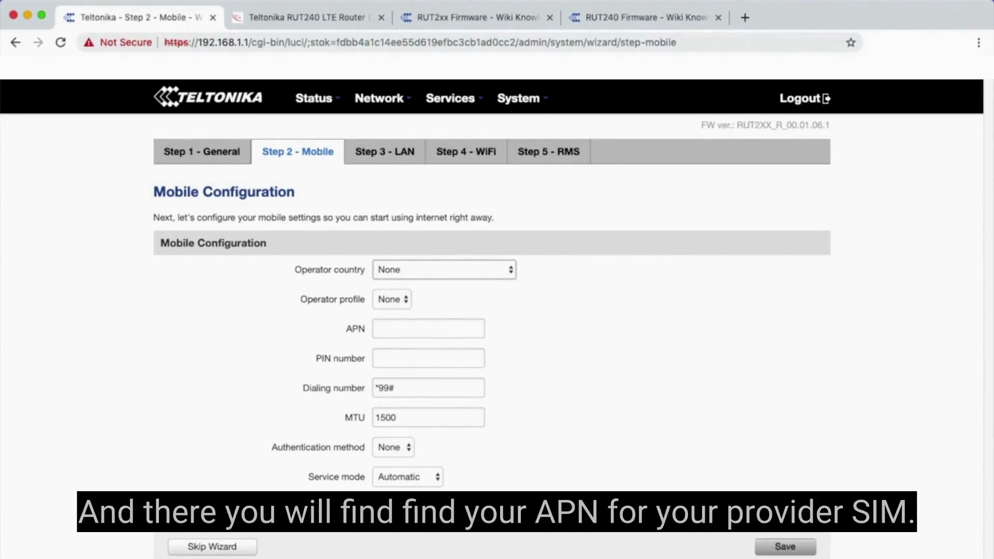
{"action": "left_click", "coordinate": [375, 329]}
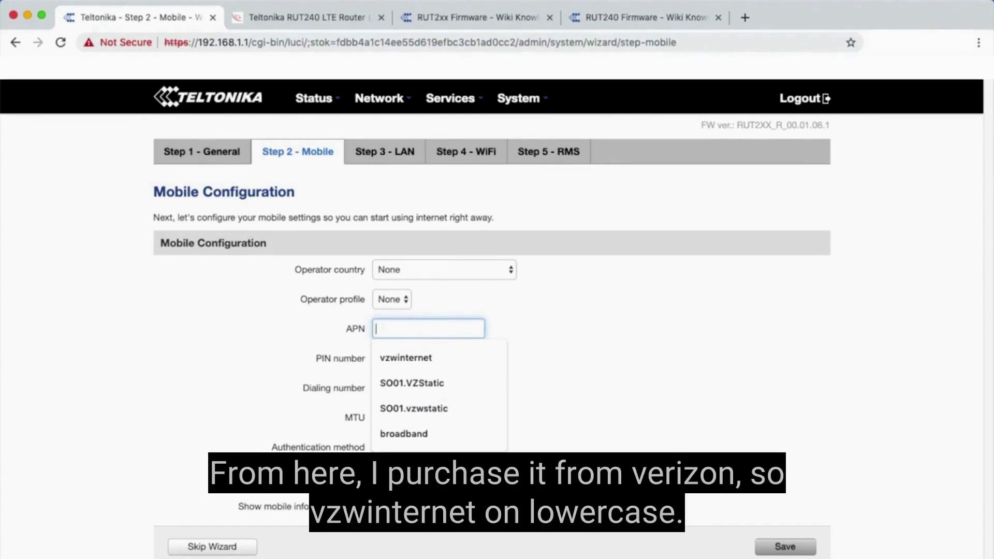
{"action": "key", "text": "Down"}
{"action": "key", "text": "Return"}
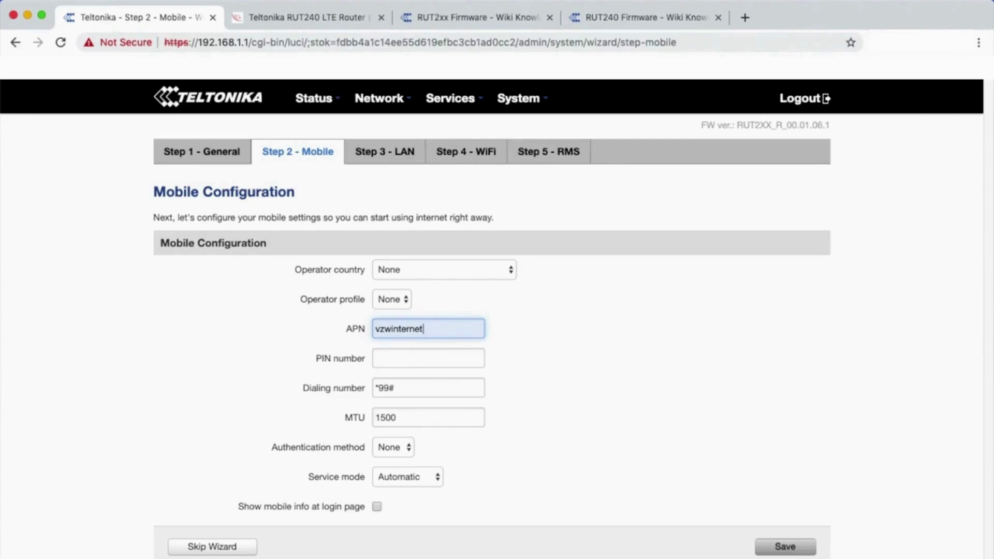
{"action": "left_click", "coordinate": [784, 546]}
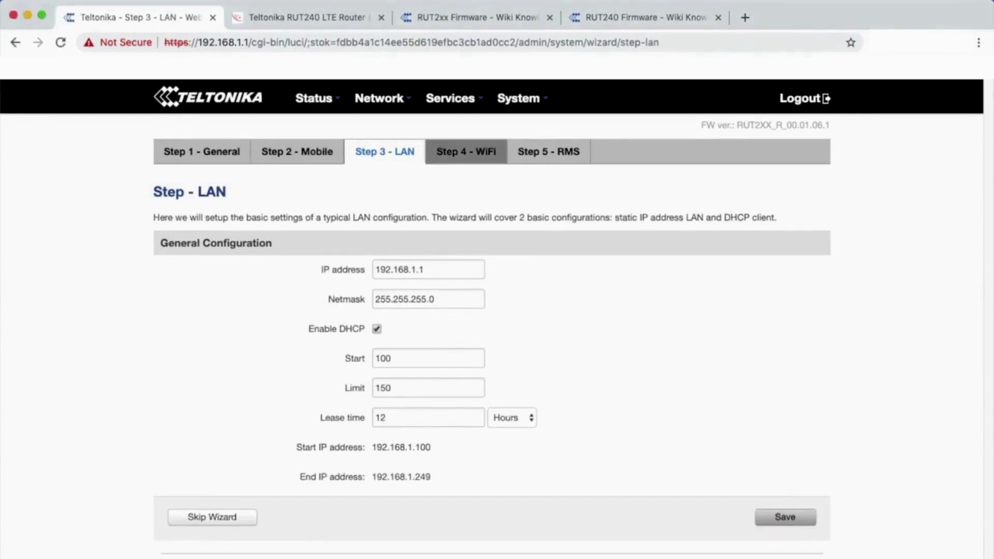
Skip the LAN step with default settings and go to Step 4 - WiFi
{"action": "left_click", "coordinate": [466, 151]}
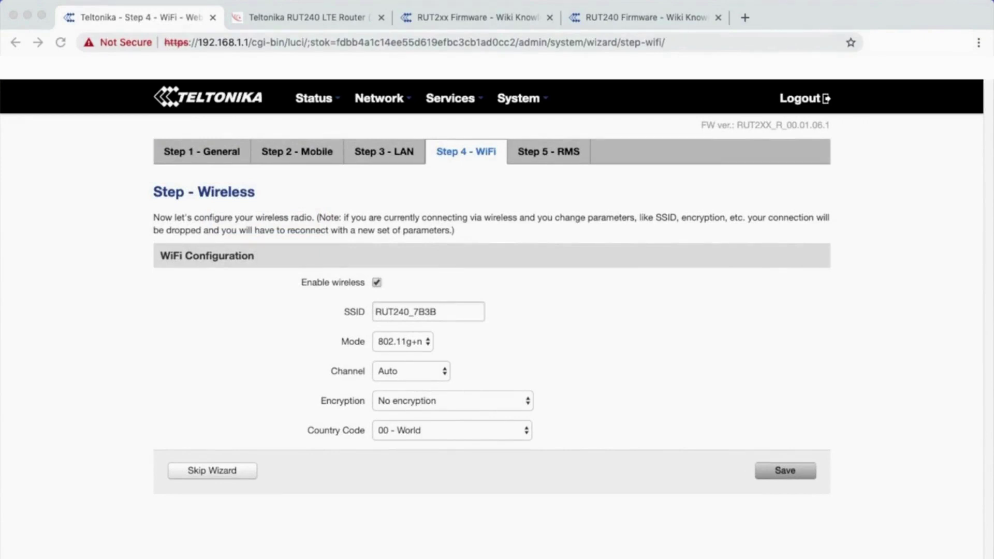
Set WiFi encryption to WPA2-PSK with a new key and country US - United States, then save
{"action": "left_click", "coordinate": [452, 401]}
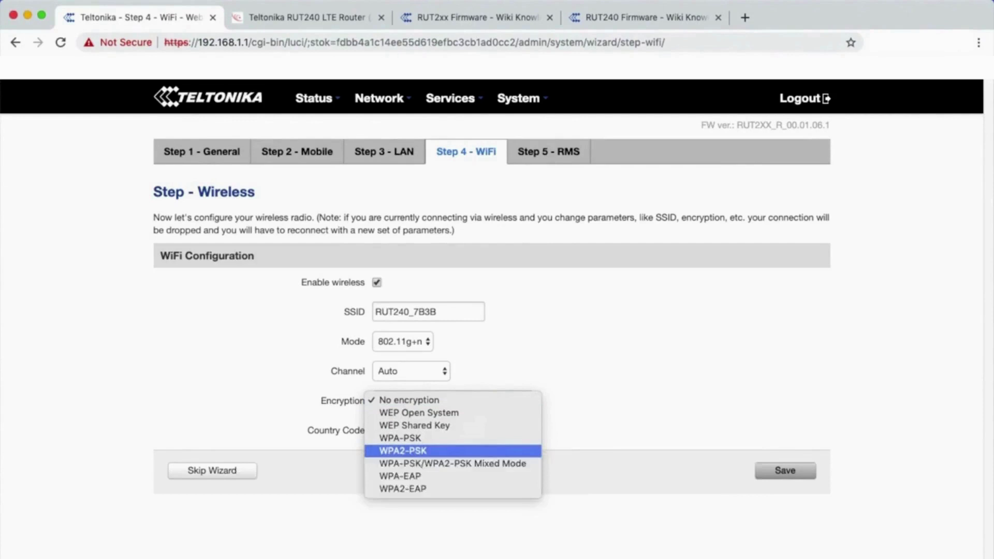
{"action": "key", "text": "Return"}
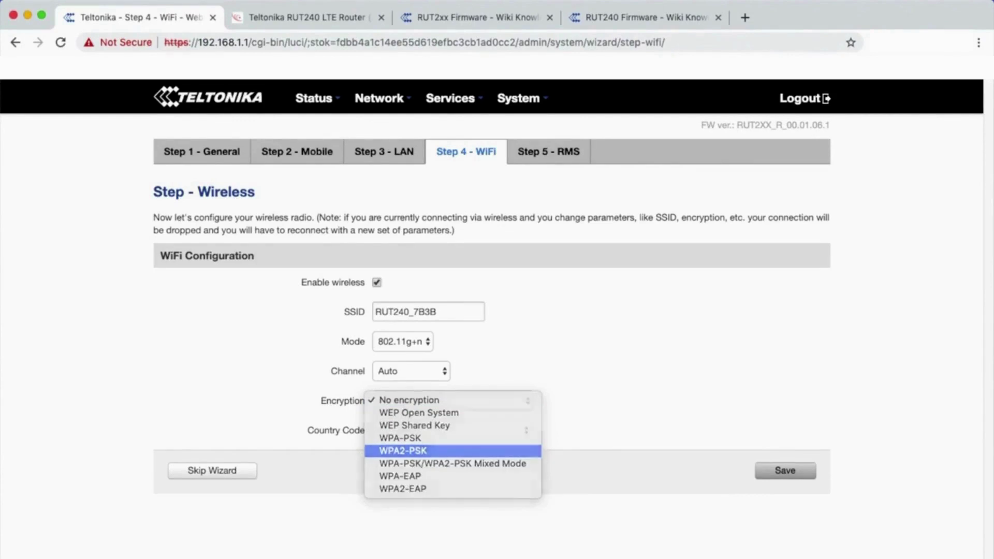
{"action": "key", "text": "Tab"}
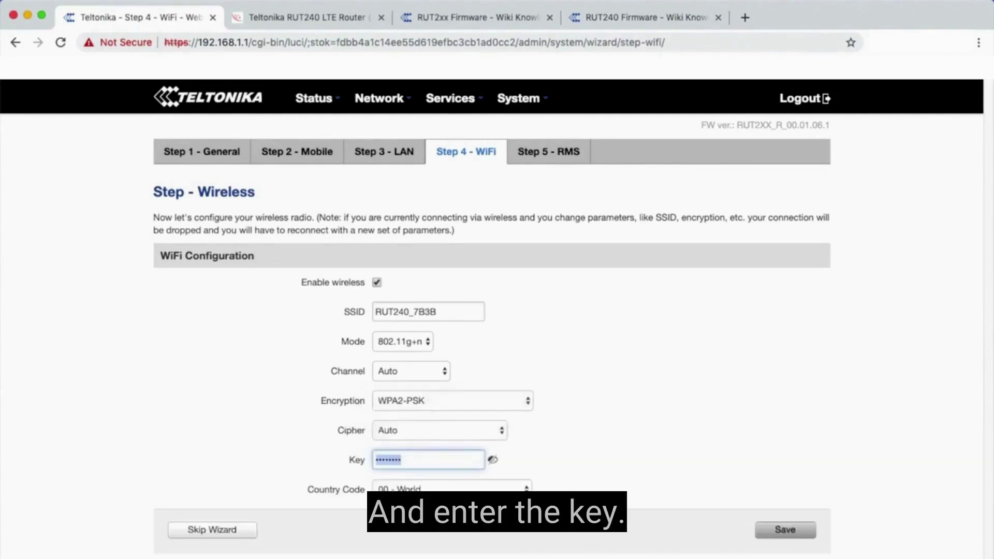
{"action": "type", "text": "••••••••"}
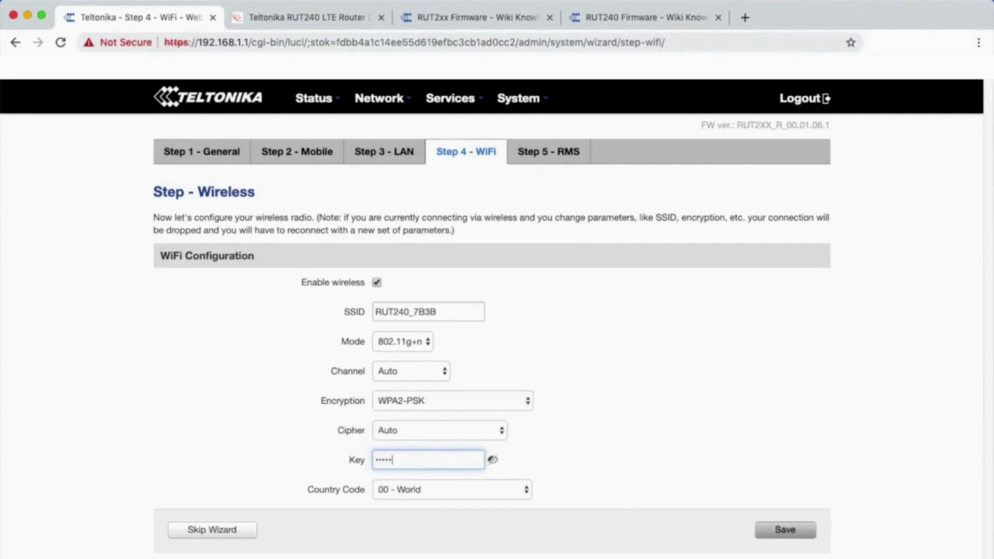
{"action": "type", "text": "••"}
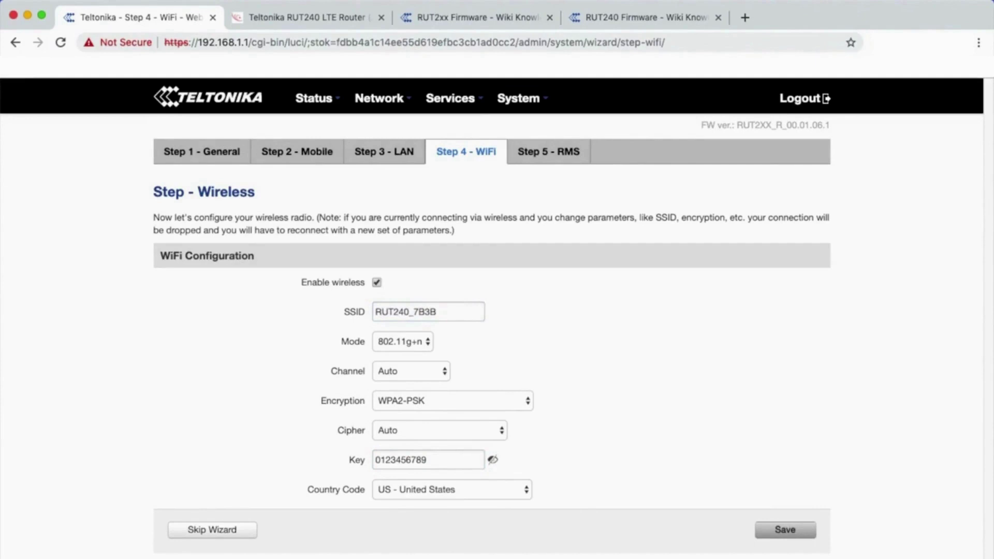
{"action": "left_click", "coordinate": [784, 529]}
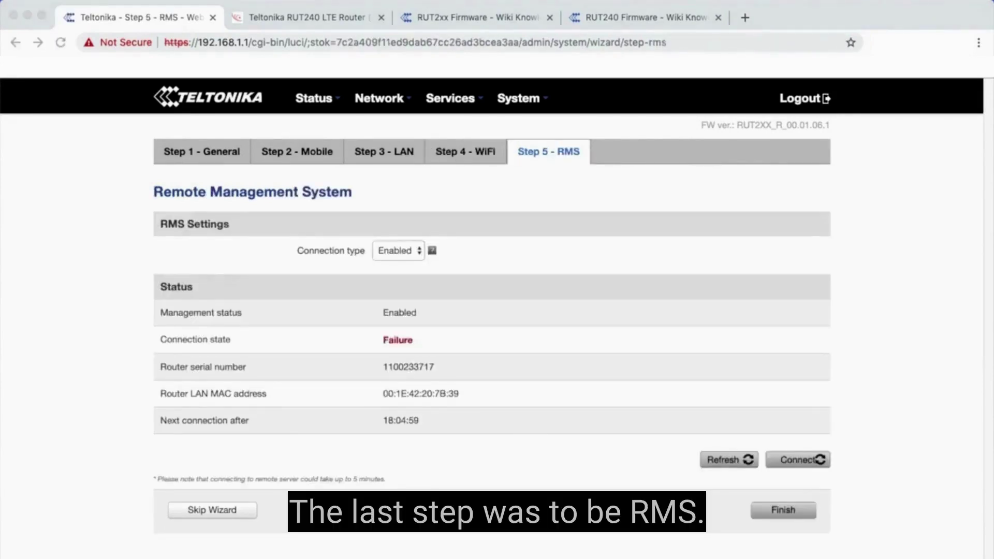
Keep the RMS connection type Enabled, select the LAN MAC address, and finish the wizard
{"action": "left_click", "coordinate": [398, 250]}
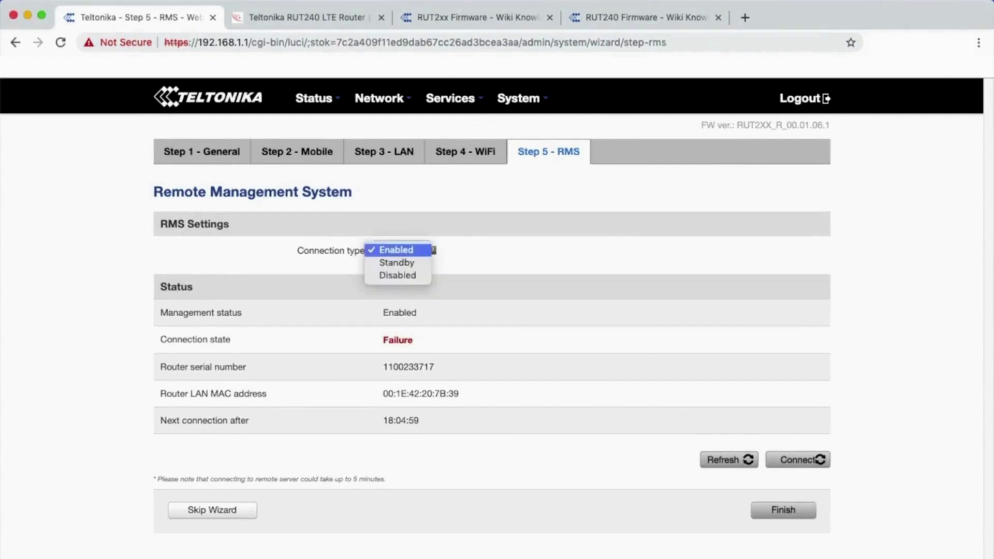
{"action": "left_click", "coordinate": [396, 250]}
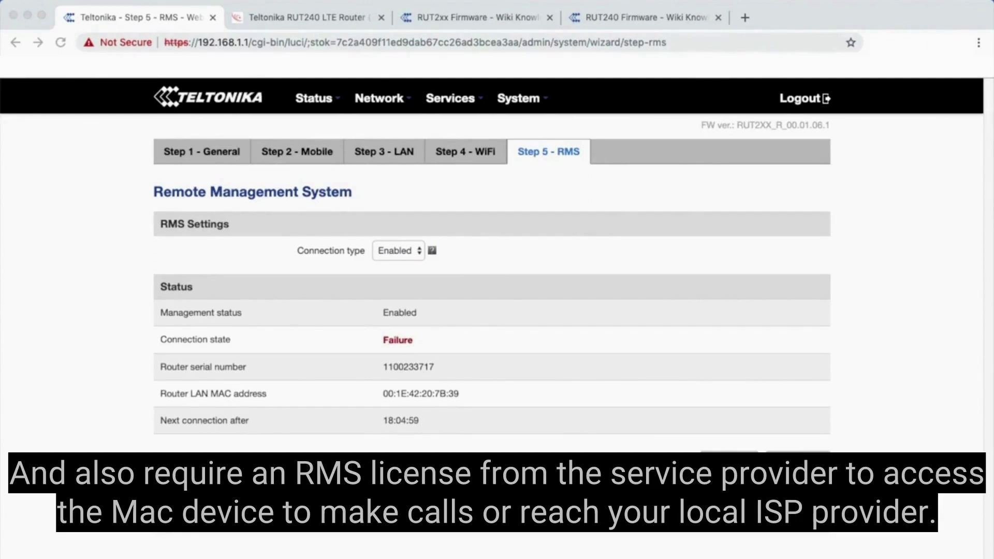
{"action": "left_click_drag", "start_coordinate": [459, 393], "coordinate": [383, 394]}
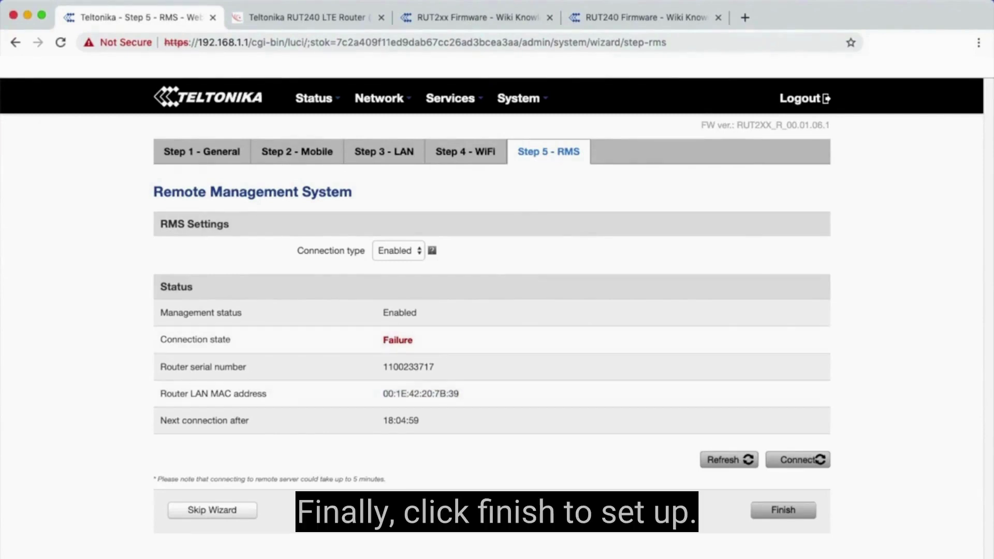
{"action": "left_click", "coordinate": [782, 510]}
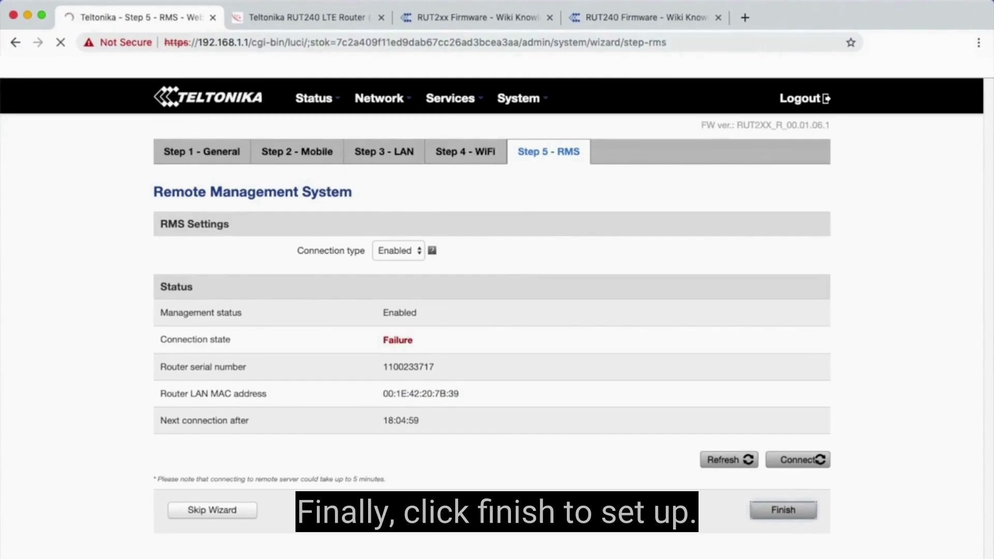